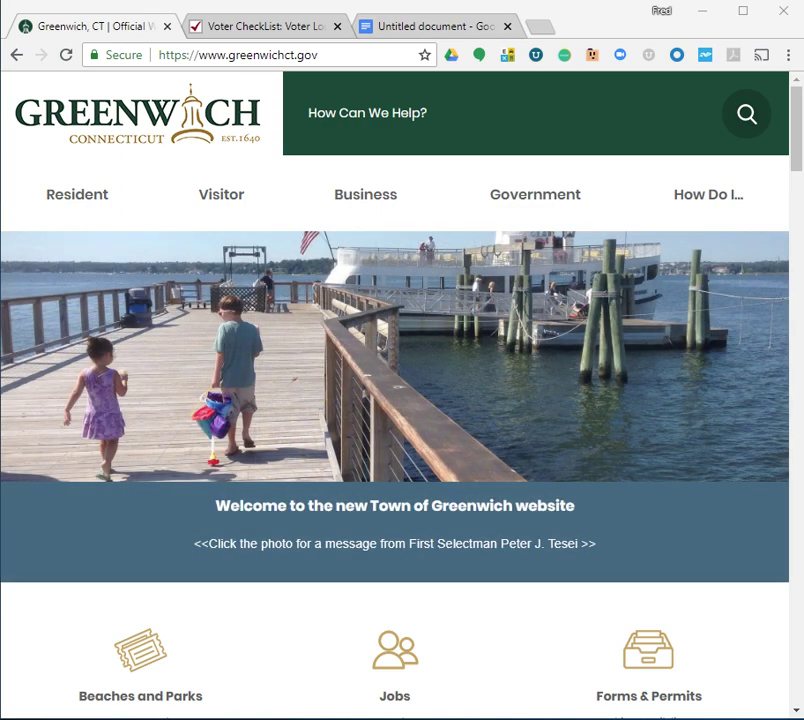
Load greenwichct.gov/voterlookup in the first Chrome tab to reach the PIN sign-in page
{"action": "left_click_drag", "start_coordinate": [318, 55], "coordinate": [159, 55]}
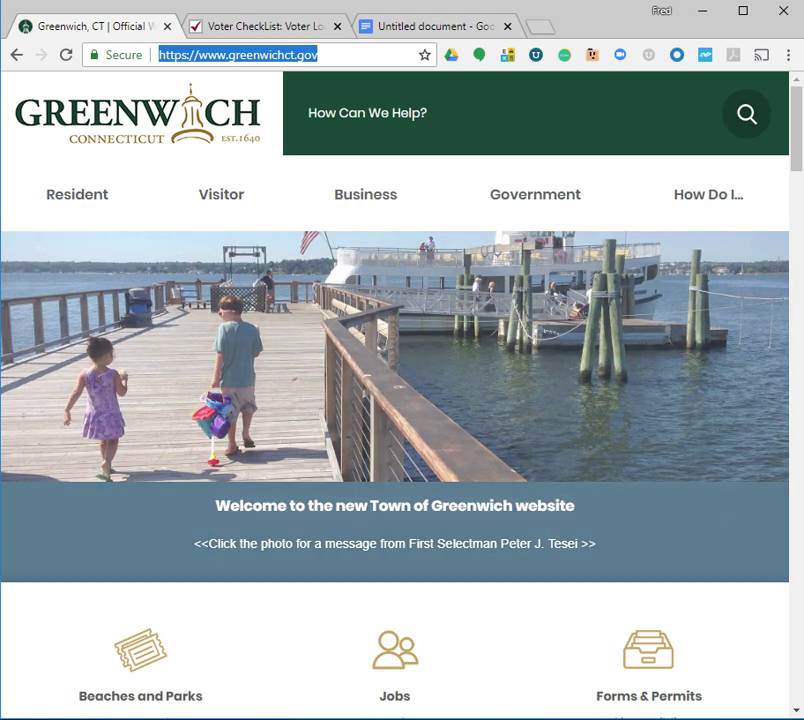
{"action": "type", "text": "greenwichc"}
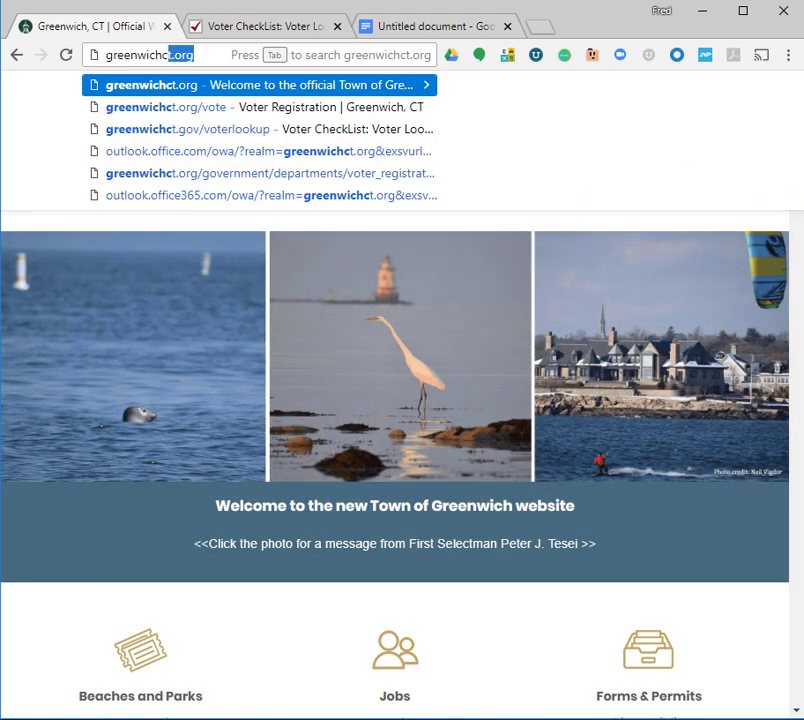
{"action": "type", "text": "t.gov"}
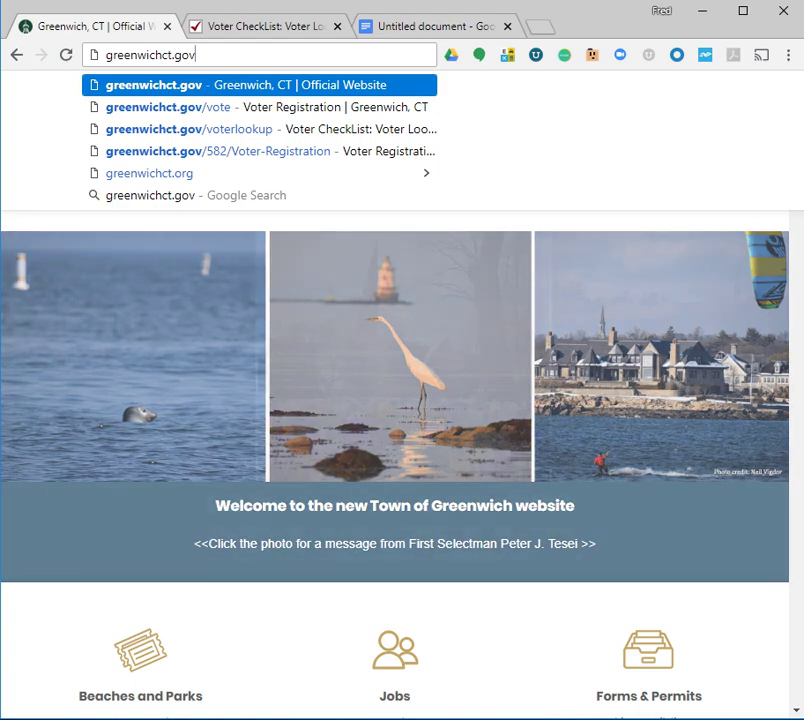
{"action": "type", "text": "/voterloo"}
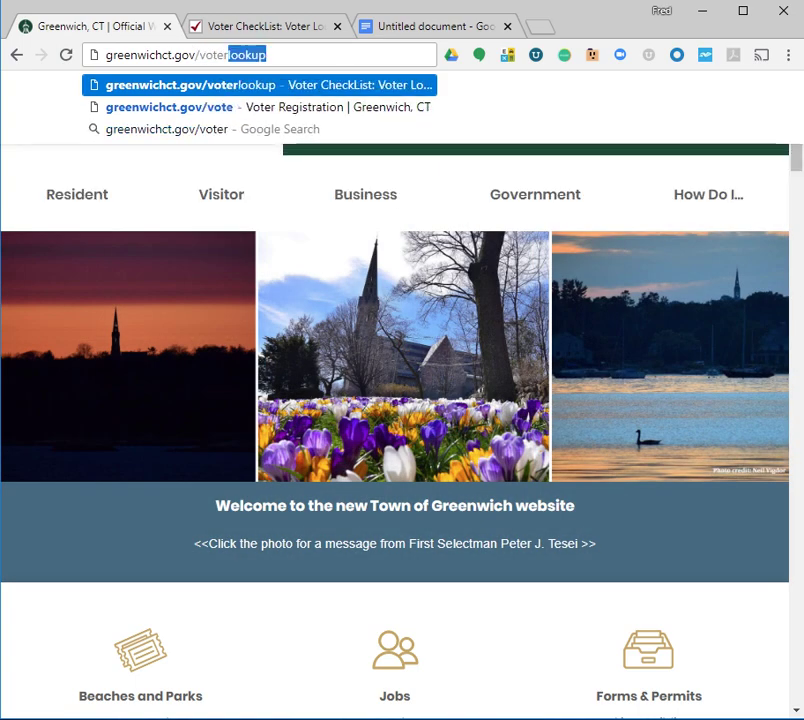
{"action": "type", "text": "kup"}
{"action": "key", "text": "Return"}
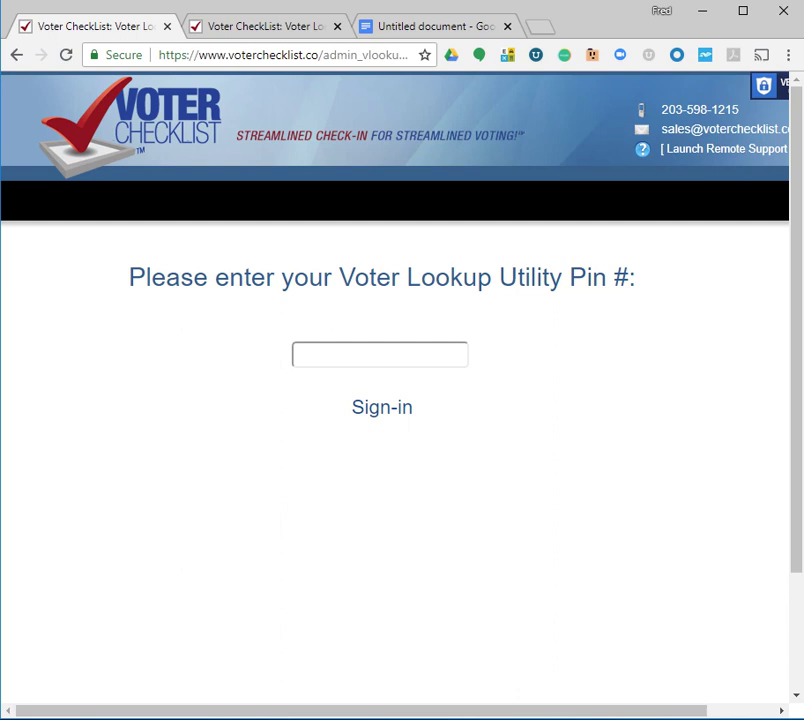
Enter the Voter Lookup Utility PIN and move to the 08/14/2018 Lookup search tab
{"action": "type", "text": "****"}
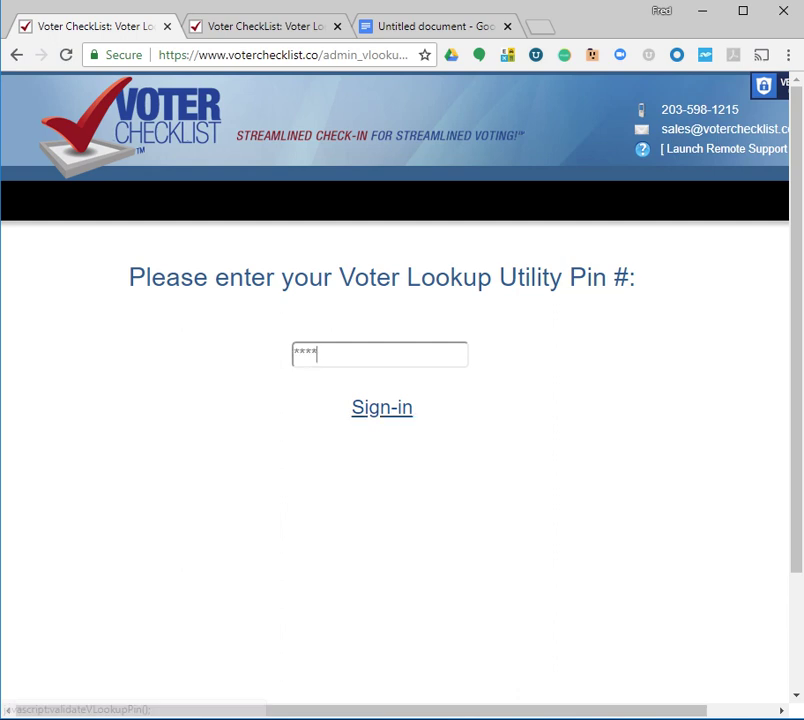
{"action": "key", "text": "ctrl+Tab"}
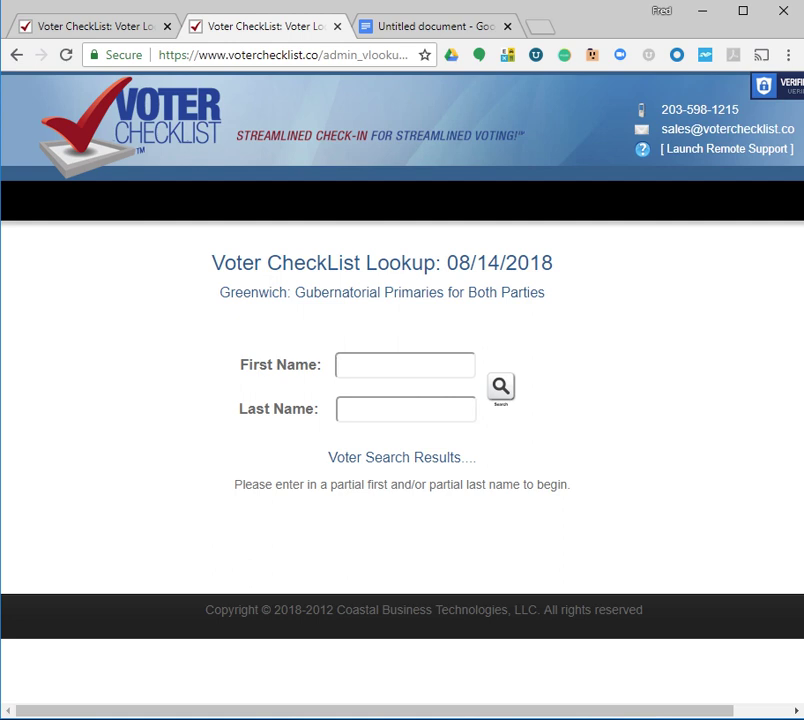
Search by the voter's first and last name, finding one Active Party R voter in 012-00
{"action": "key", "text": "Tab"}
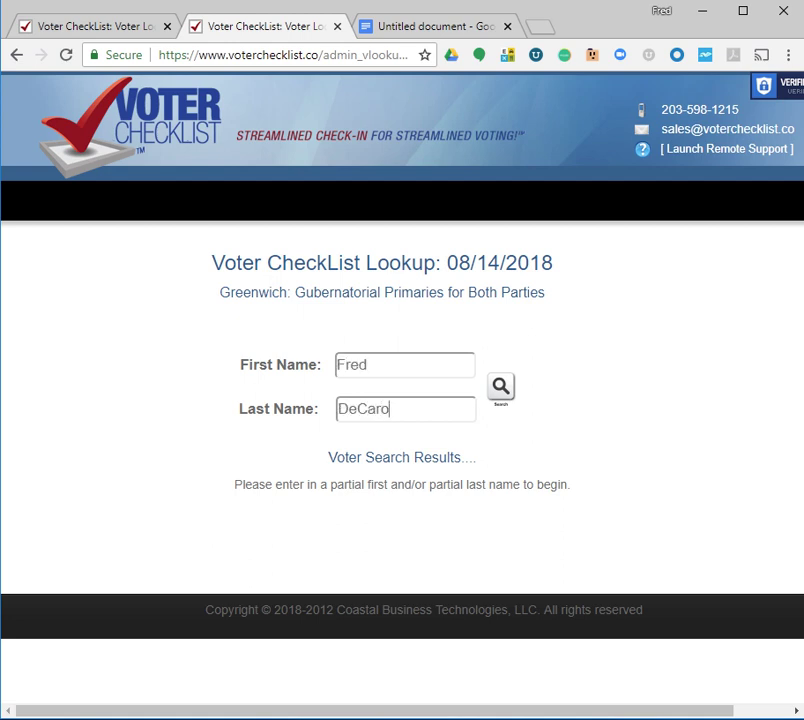
{"action": "left_click", "coordinate": [500, 386]}
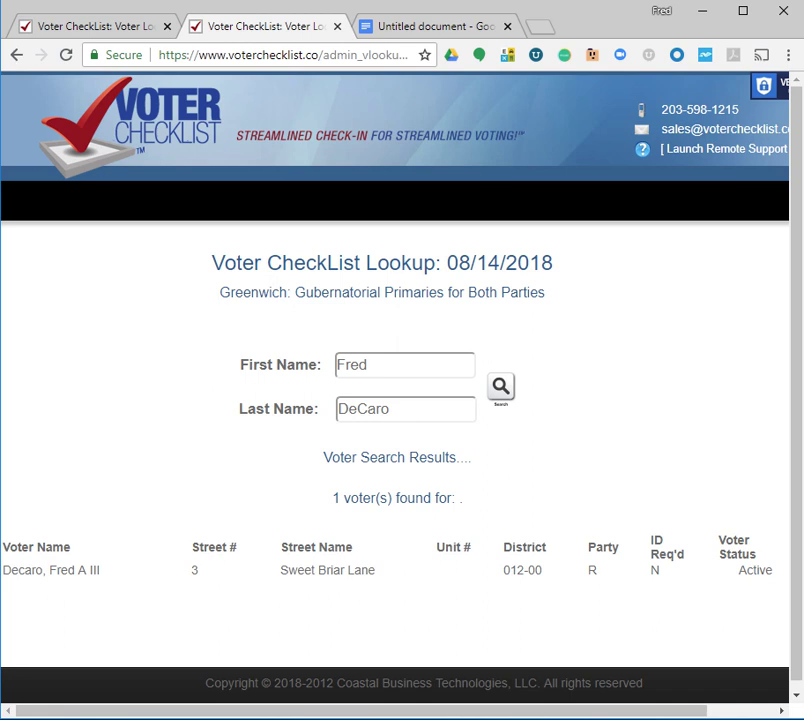
Remove the first name and search by last name only, listing six voters
{"action": "double_click", "coordinate": [366, 365]}
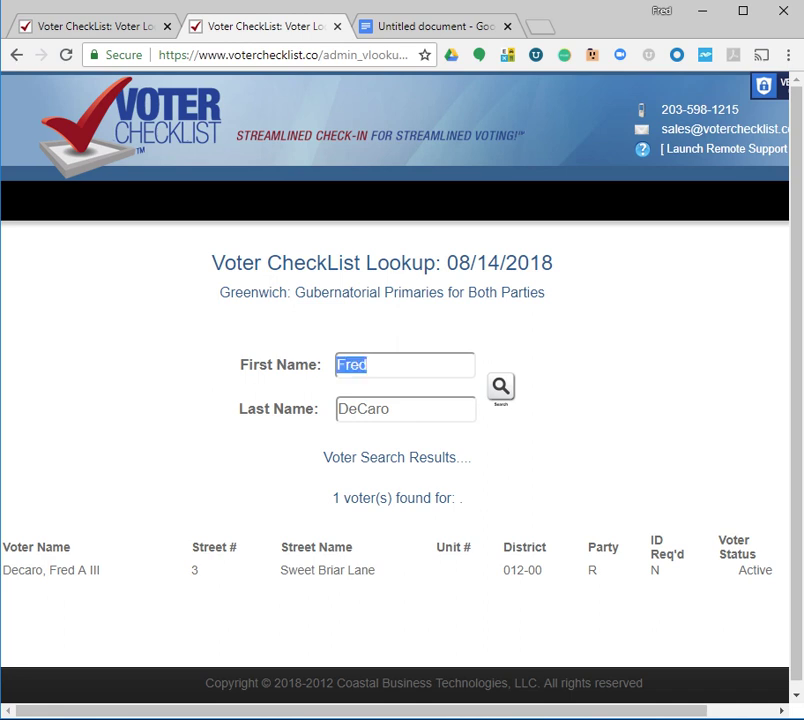
{"action": "key", "text": "BackSpace"}
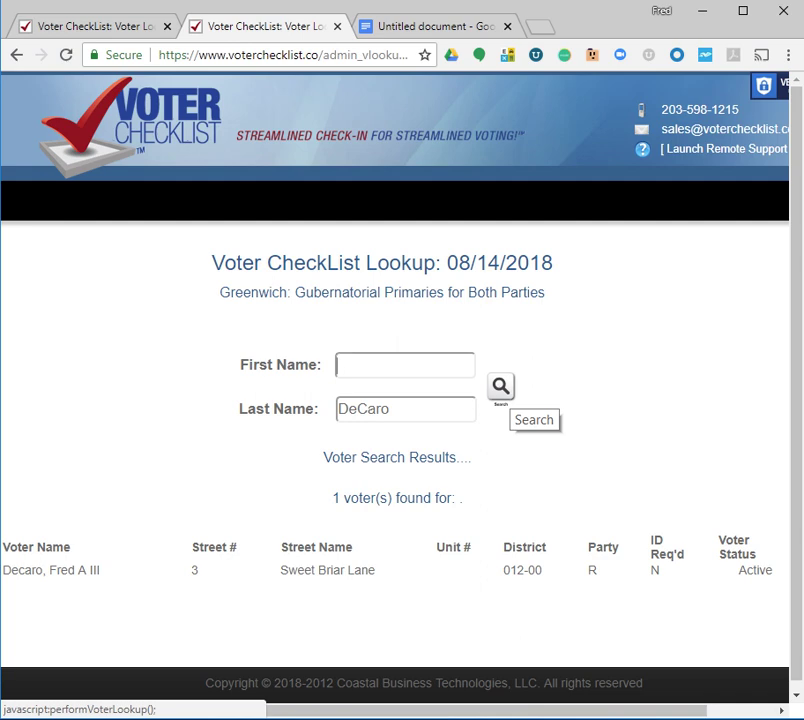
{"action": "left_click", "coordinate": [501, 386]}
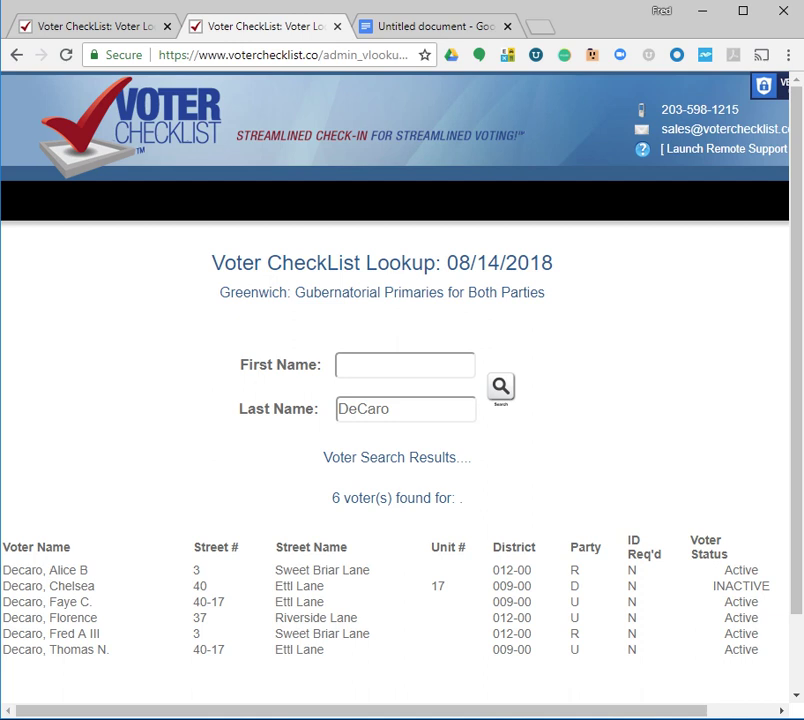
Search using a new surname, correcting typos, plus the first initial 'm'
{"action": "key", "text": "Tab"}
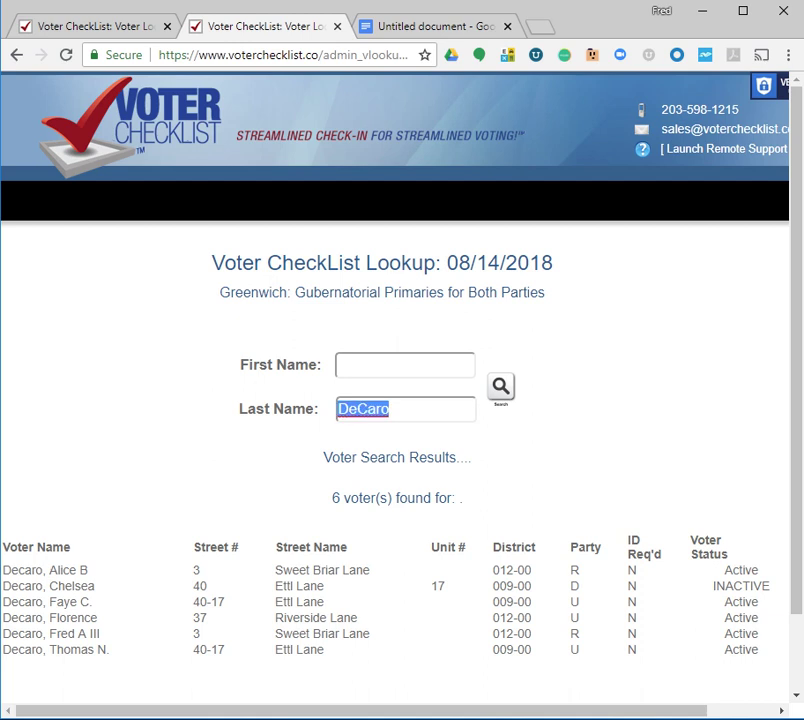
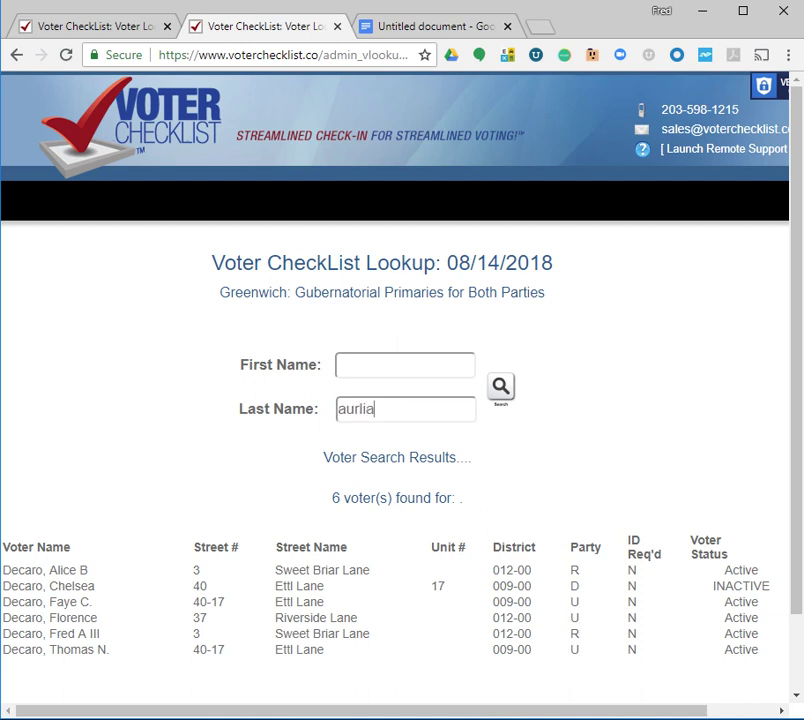
{"action": "key", "text": "BackSpace"}
{"action": "key", "text": "BackSpace"}
{"action": "key", "text": "BackSpace"}
{"action": "key", "text": "BackSpace"}
{"action": "key", "text": "BackSpace"}
{"action": "key", "text": "BackSpace"}
{"action": "key", "text": "BackSpace"}
{"action": "left_click", "coordinate": [340, 365]}
{"action": "type", "text": "m"}
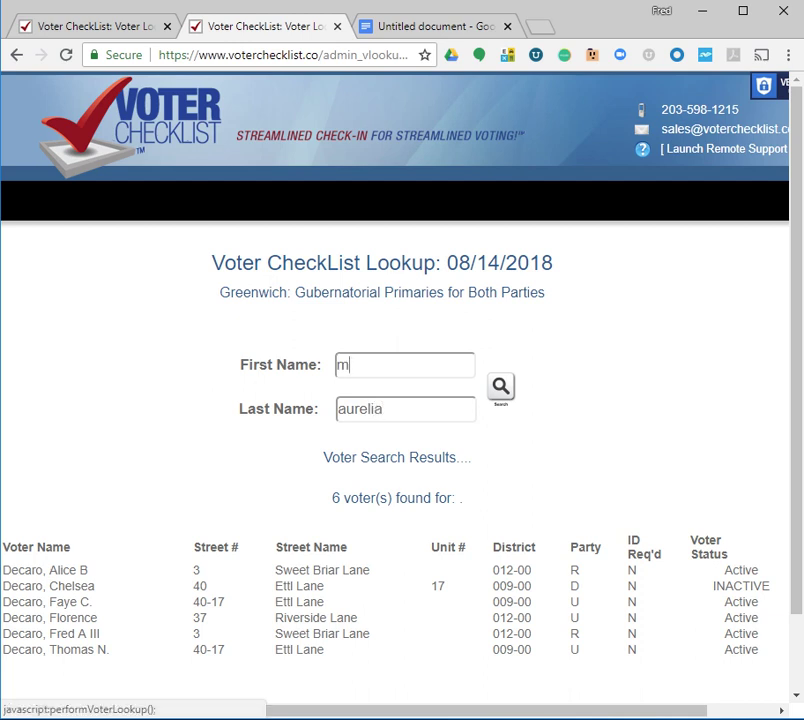
{"action": "left_click", "coordinate": [500, 386]}
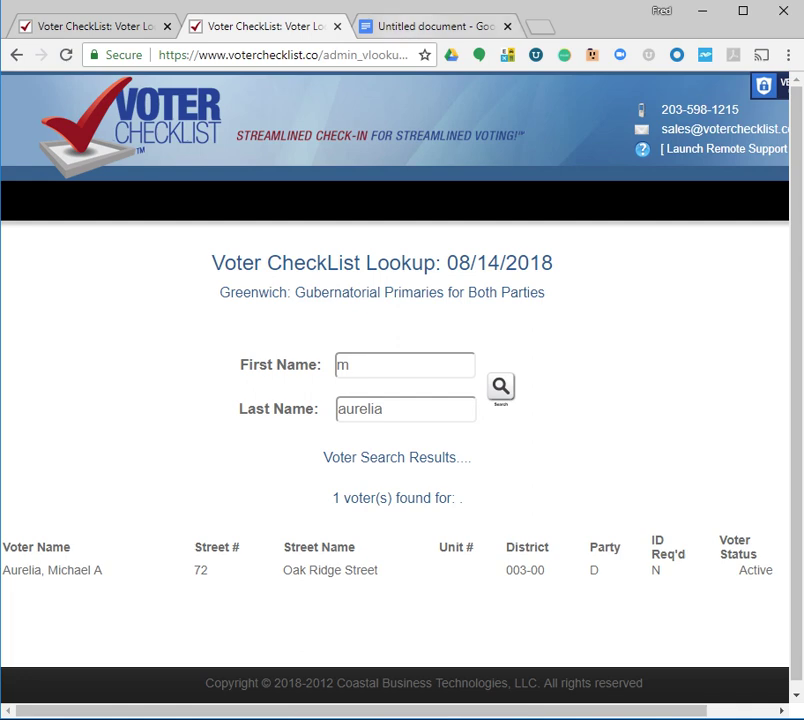
Switch to the Google Docs tab displaying greenwichct.gov/voterlookup in large text
{"action": "key", "text": "ctrl+Tab"}
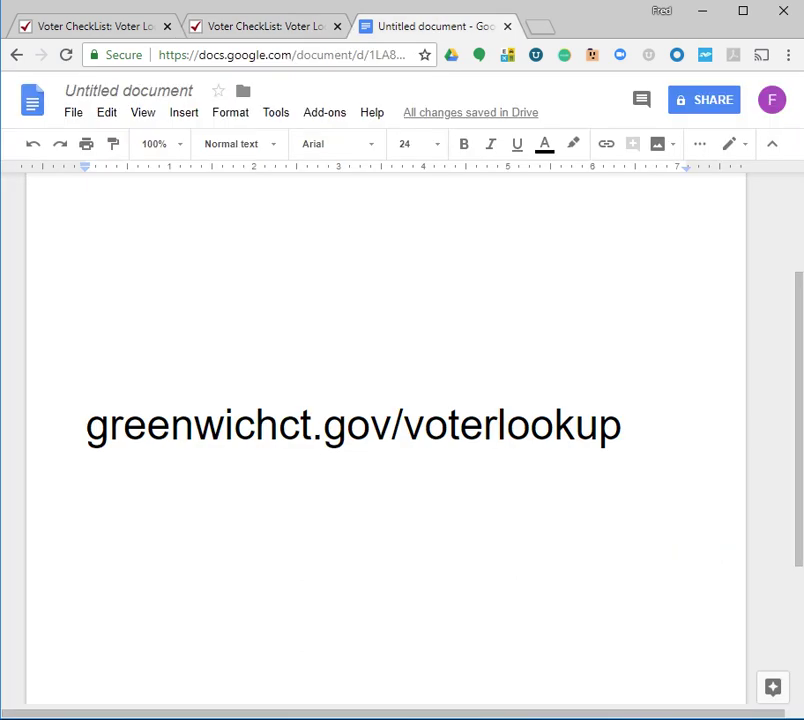